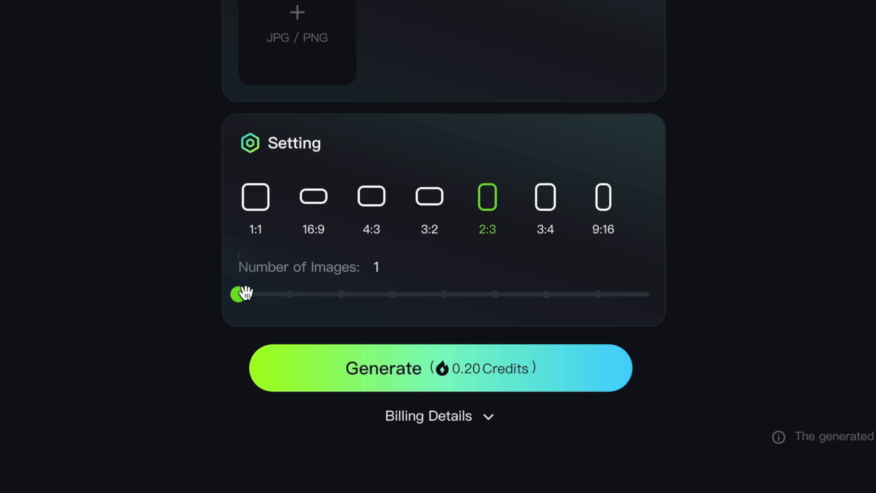
# Step: Try up to 9 images per generation and settle the number of images on 4
pyautogui.moveTo(268, 303); pyautogui.dragTo(395, 301)
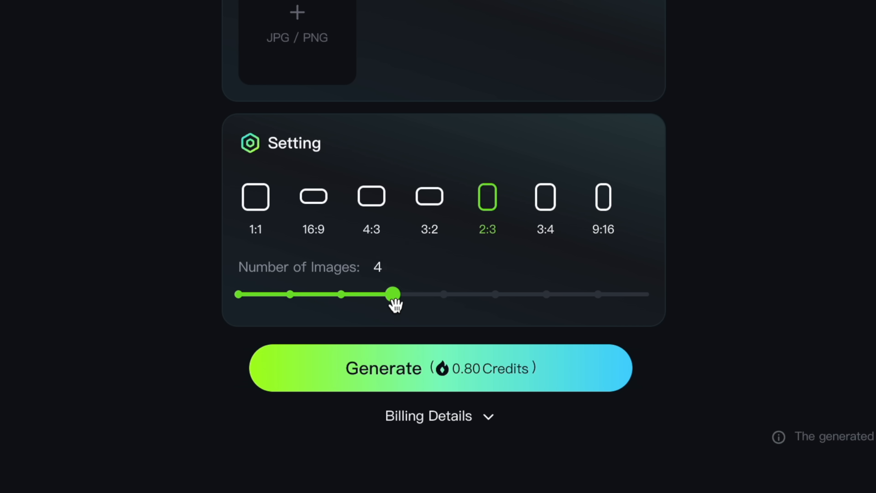
pyautogui.moveTo(393, 299); pyautogui.dragTo(636, 297)
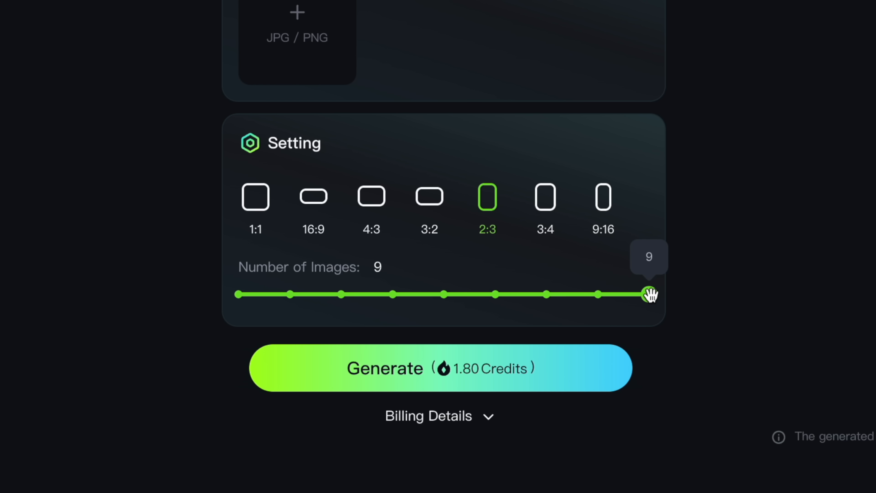
pyautogui.moveTo(650, 294); pyautogui.dragTo(402, 295)
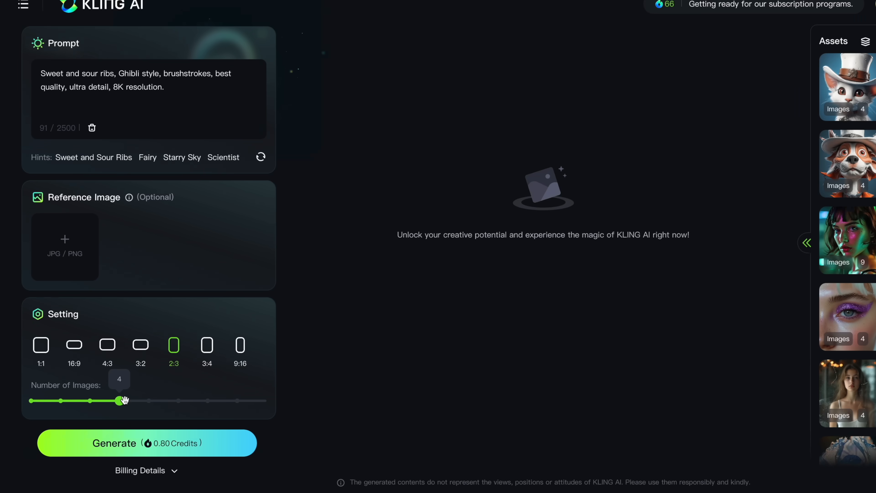
pyautogui.scroll(3, 128, 270)
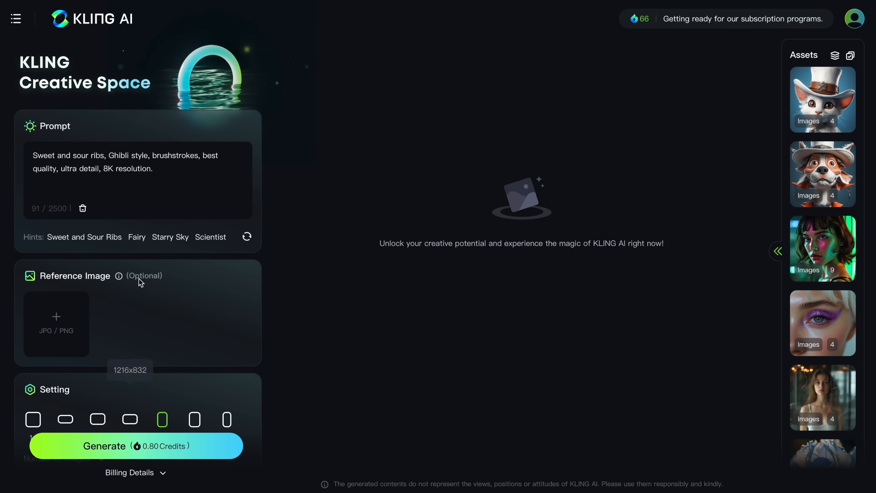
# Step: Replace the Kling prompt with Midjourney's "medium size portrait of wide-set eyes top model covered in liquid colour, facepaint, painted body , cinematic light, studio photography"
pyautogui.click(172, 170)
pyautogui.hotkey('ctrl', 'a')
pyautogui.press('BackSpace')
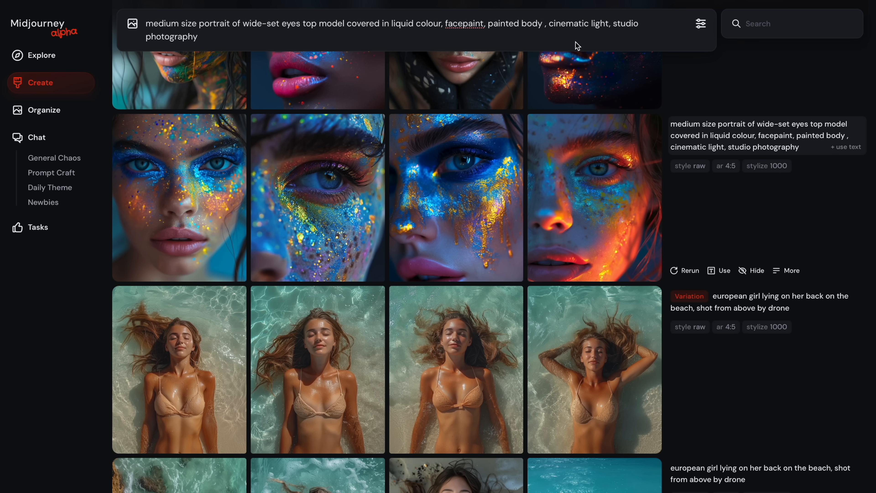
pyautogui.tripleClick(159, 22)
pyautogui.hotkey('ctrl', 'c')
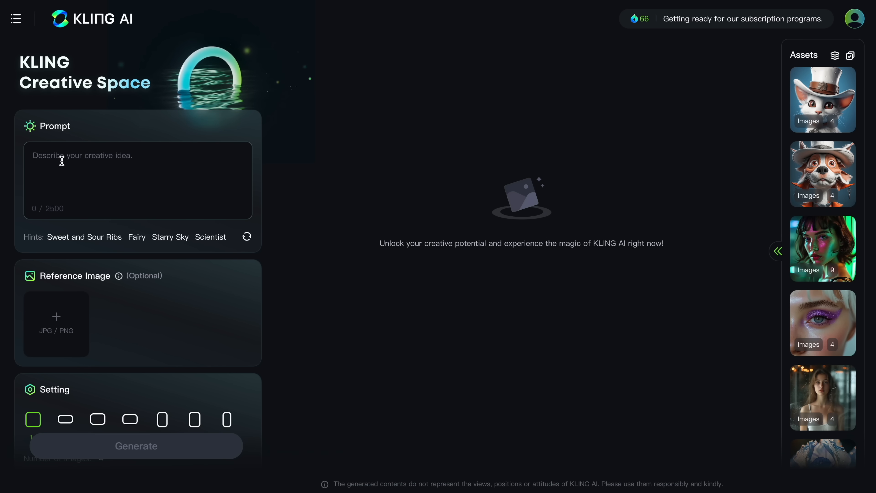
pyautogui.click(59, 158)
pyautogui.hotkey('ctrl', 'v')
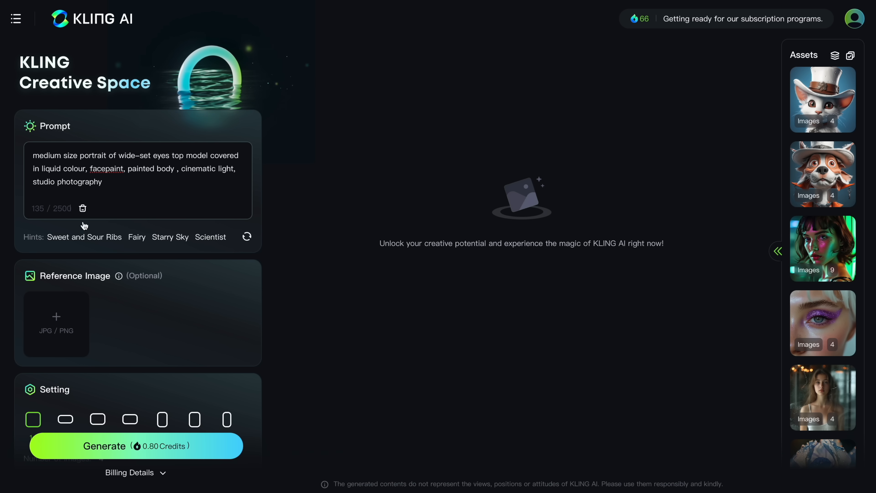
# Step: Set the aspect ratio to 2:3 and generate four images from the face-paint prompt
pyautogui.scroll(-2, 108, 273)
pyautogui.click(165, 356)
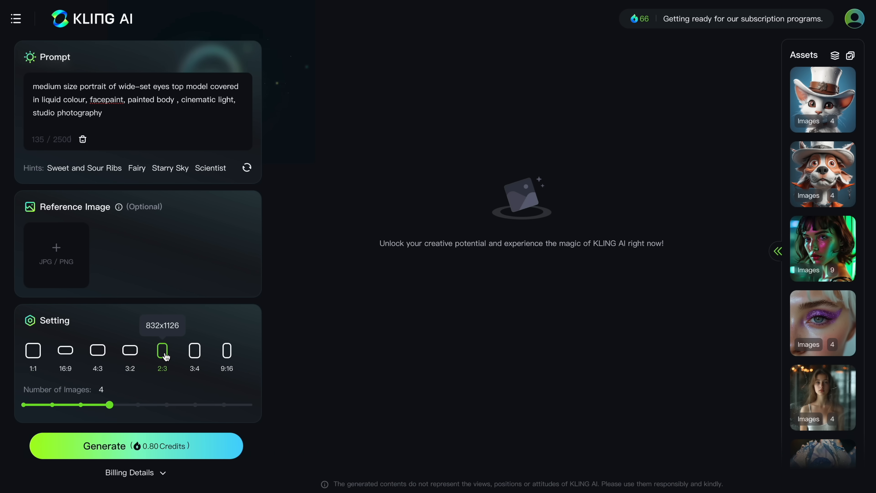
pyautogui.click(149, 446)
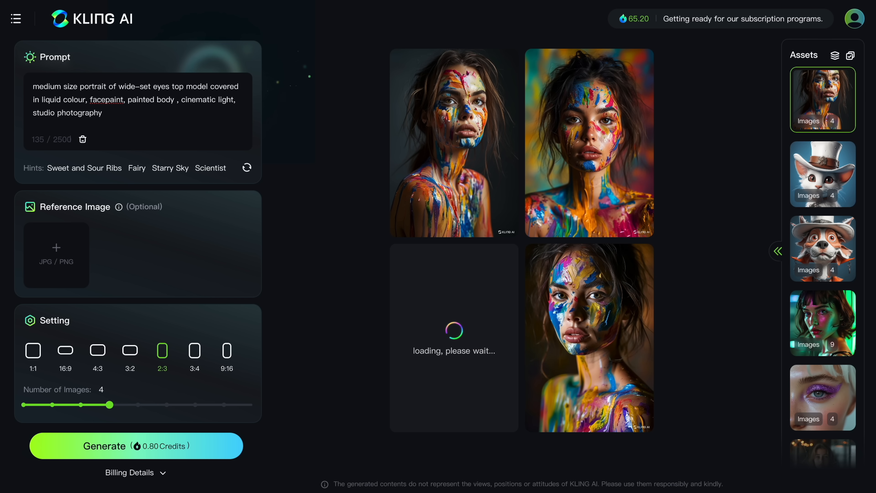
pyautogui.moveTo(438, 92)
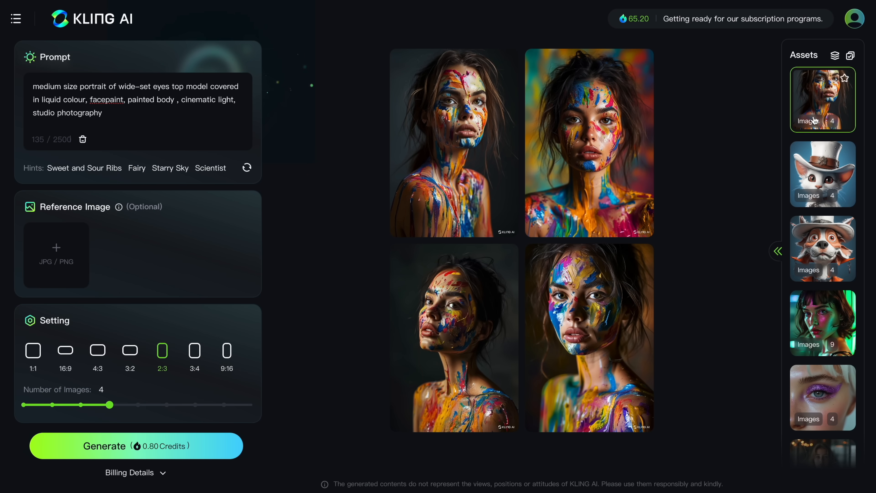
# Step: Look through the earlier image sets of the cat with a hat, the dog with a hat and the neon portraits
pyautogui.click(820, 163)
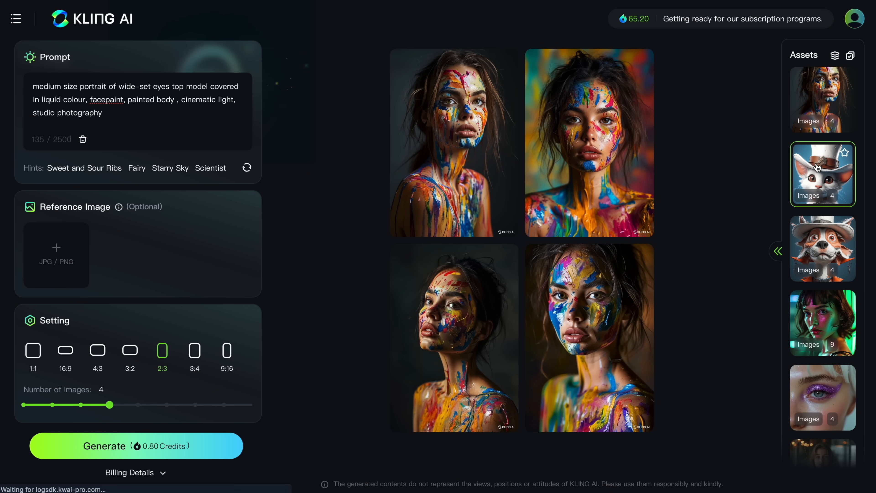
pyautogui.click(817, 235)
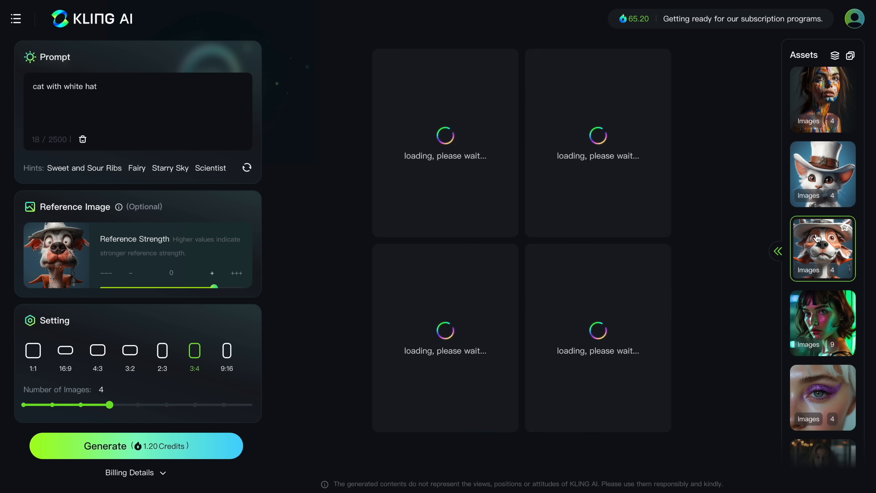
pyautogui.click(821, 318)
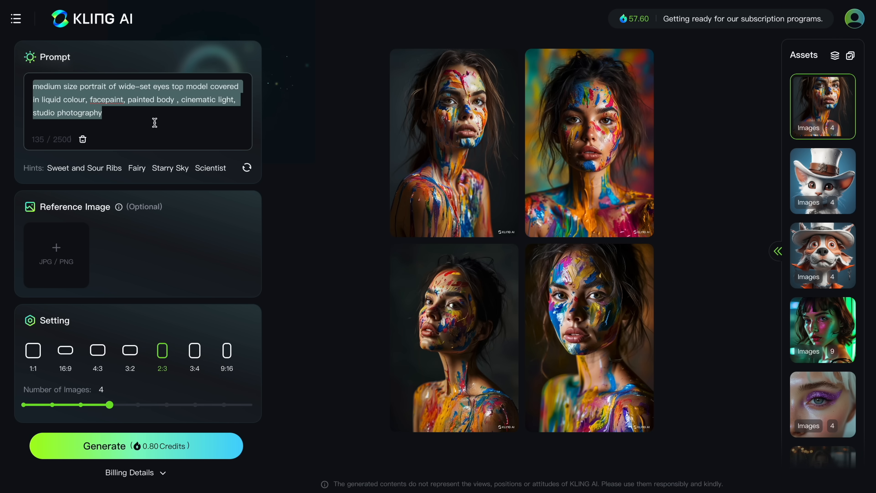
# Step: Set up a new generation by clearing the old prompt, uploading a reference image and setting the number of images to 4
pyautogui.hotkey('ctrl', 'a')
pyautogui.press('BackSpace')
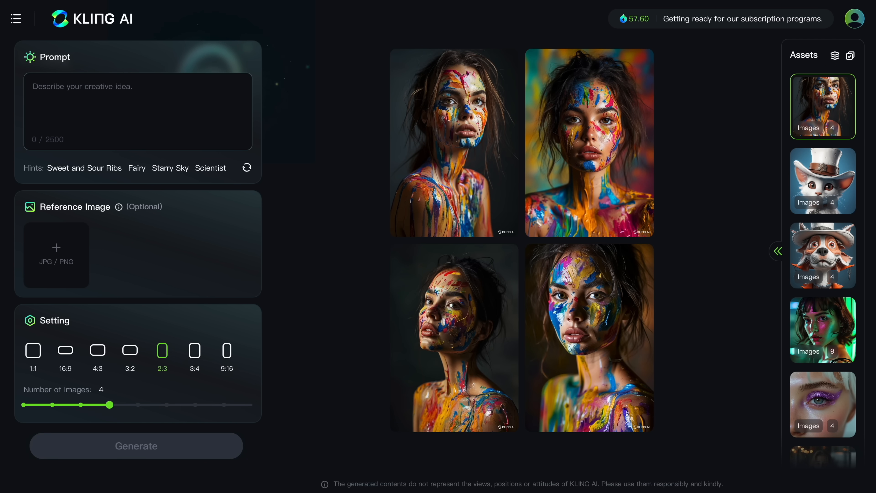
pyautogui.click(60, 244)
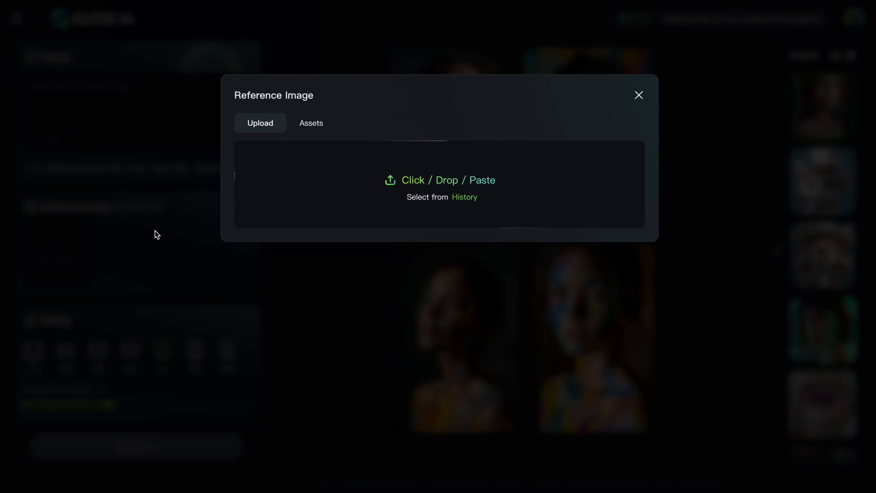
pyautogui.click(387, 184)
pyautogui.doubleClick(357, 293)
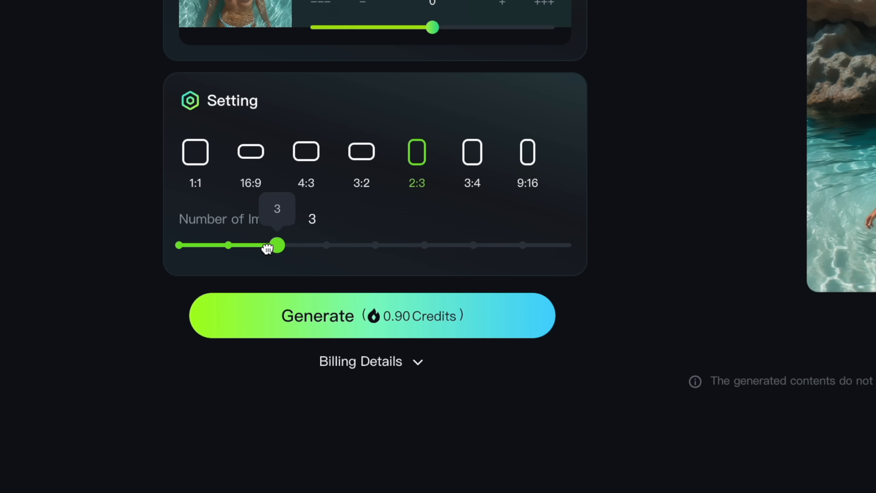
pyautogui.moveTo(274, 245); pyautogui.dragTo(333, 247)
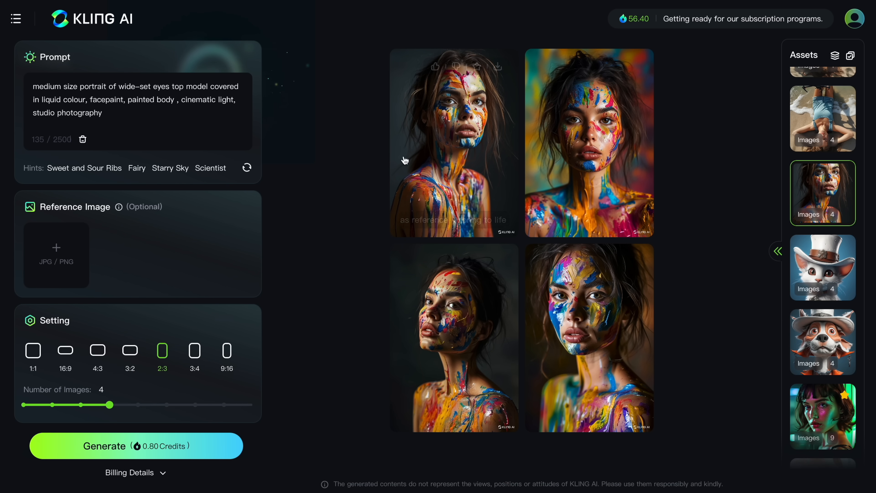
# Step: View the four generated face-paint portraits enlarged, one after another
pyautogui.click(447, 121)
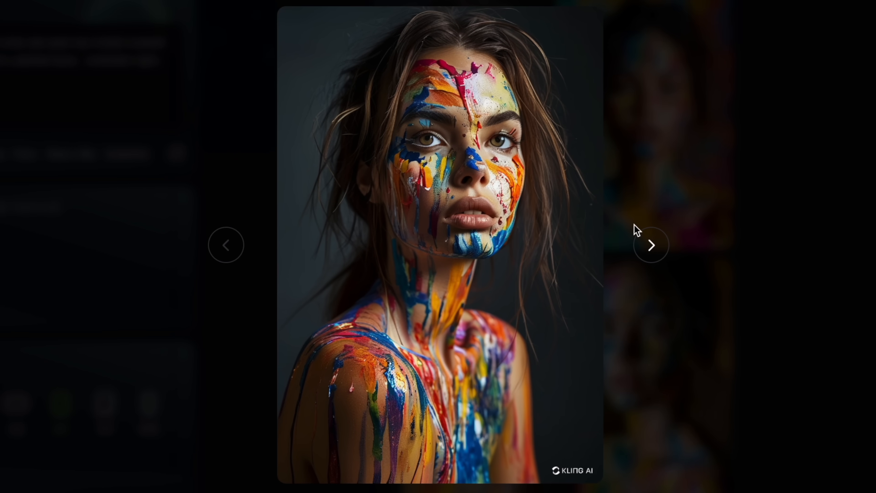
pyautogui.click(625, 241)
pyautogui.click(649, 247)
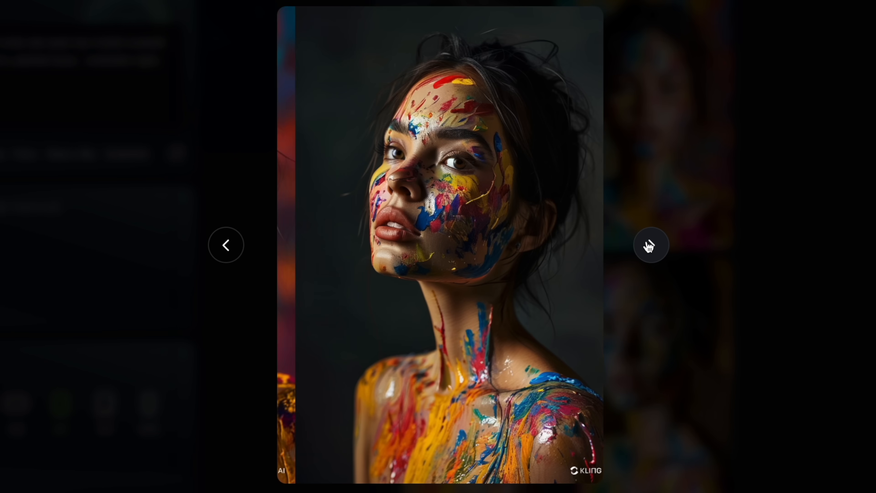
pyautogui.click(649, 246)
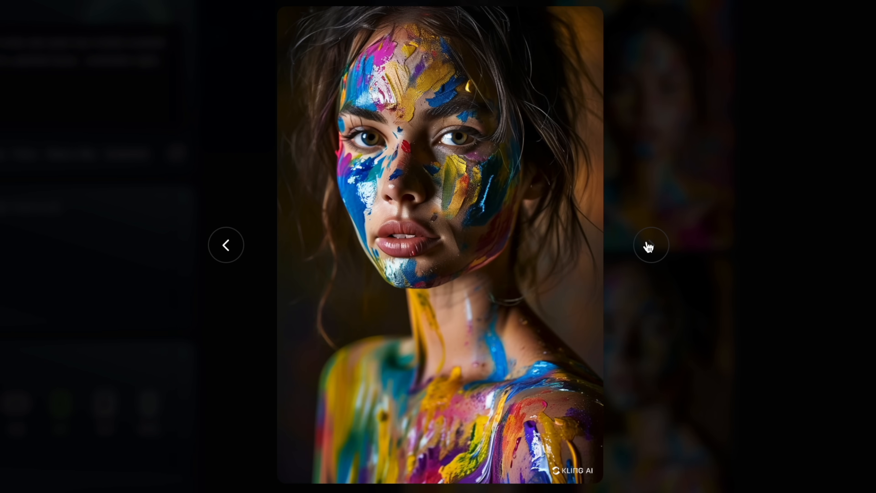
pyautogui.click(649, 247)
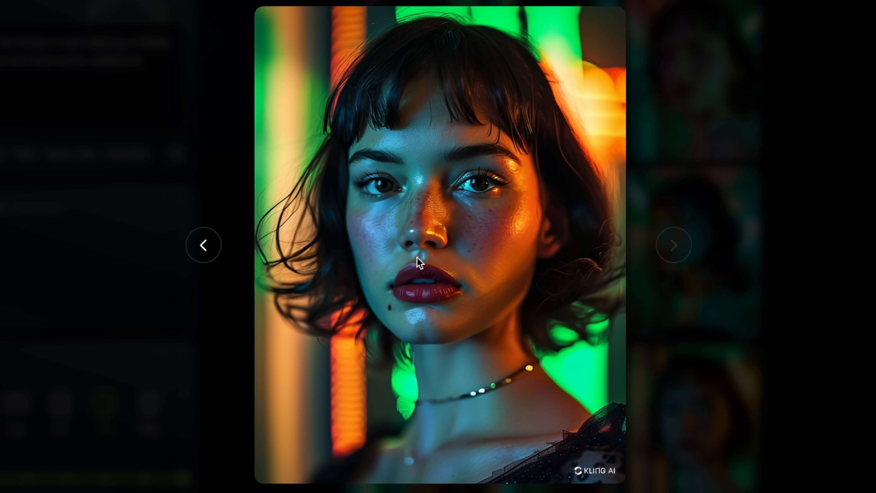
# Step: Take the enlarged neon portrait into Camera Raw, add grain with an amount of 49 and adjust the grain size
pyautogui.rightClick(493, 241)
pyautogui.click(523, 282)
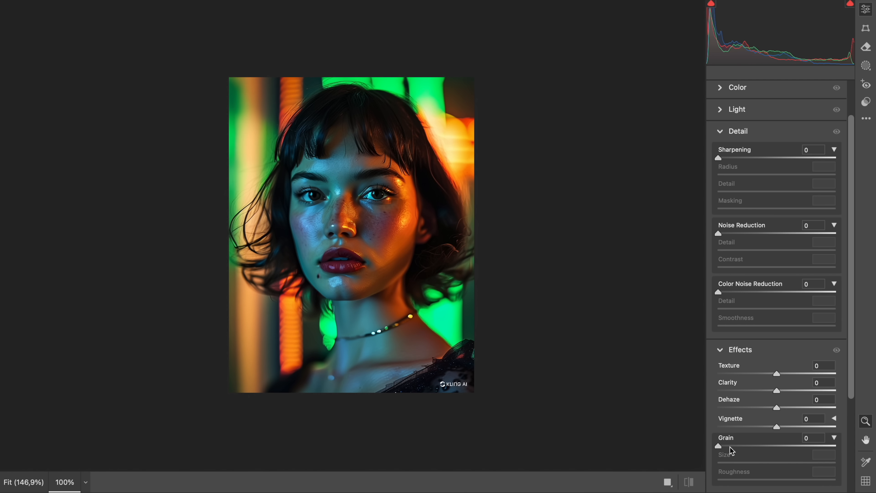
pyautogui.moveTo(729, 447); pyautogui.dragTo(748, 446)
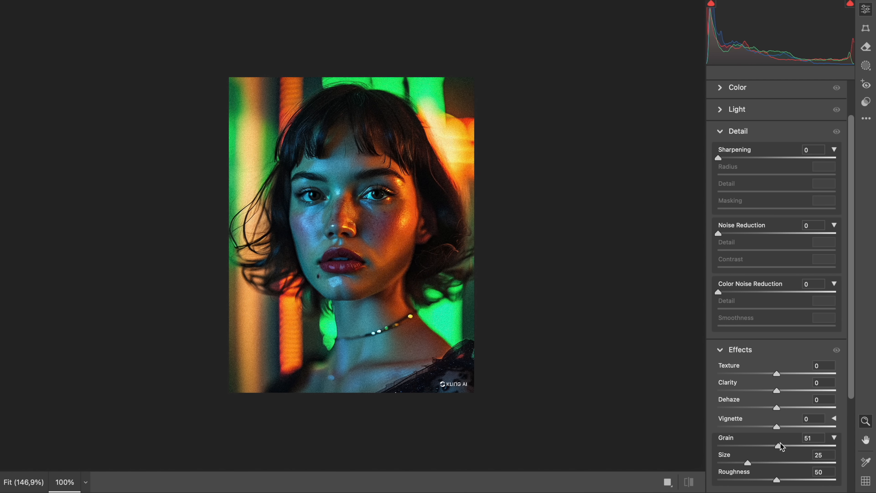
pyautogui.moveTo(388, 223); pyautogui.dragTo(400, 235)
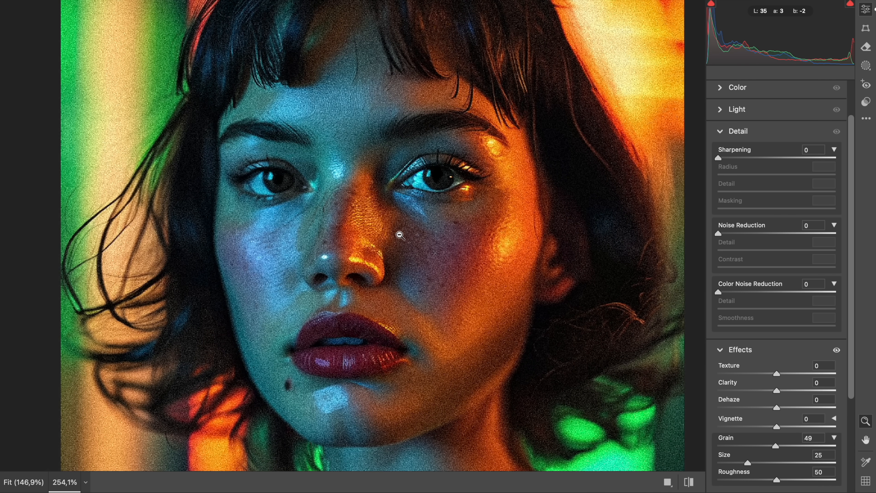
pyautogui.moveTo(797, 463)
pyautogui.mouseDown()
pyautogui.moveTo(821, 462)
pyautogui.moveTo(813, 462)
pyautogui.mouseUp()
pyautogui.moveTo(798, 462); pyautogui.dragTo(807, 463)
pyautogui.moveTo(513, 304); pyautogui.dragTo(492, 305)
# Step: Calculate how many images the daily credits cover by dividing 66 by 0.2
pyautogui.moveTo(294, 196)
pyautogui.mouseDown()
pyautogui.moveTo(317, 229)
pyautogui.moveTo(361, 202)
pyautogui.mouseUp()
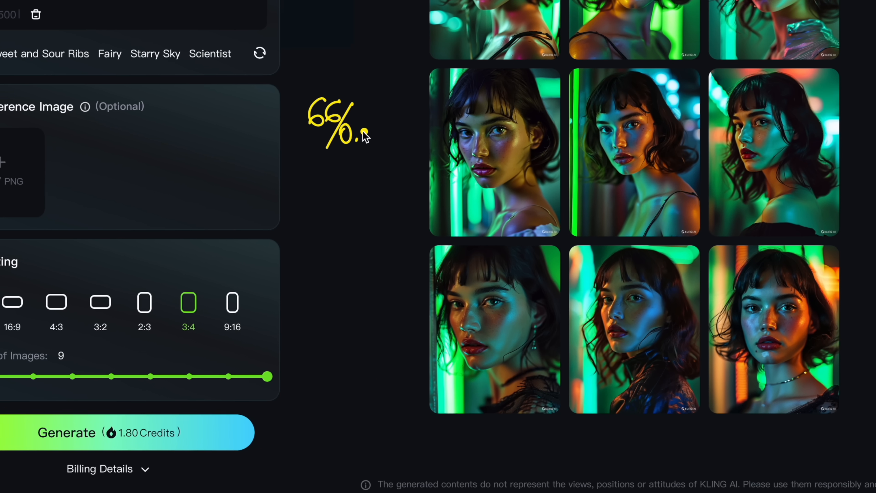
pyautogui.press('super+space')
pyautogui.write('66/0.2')
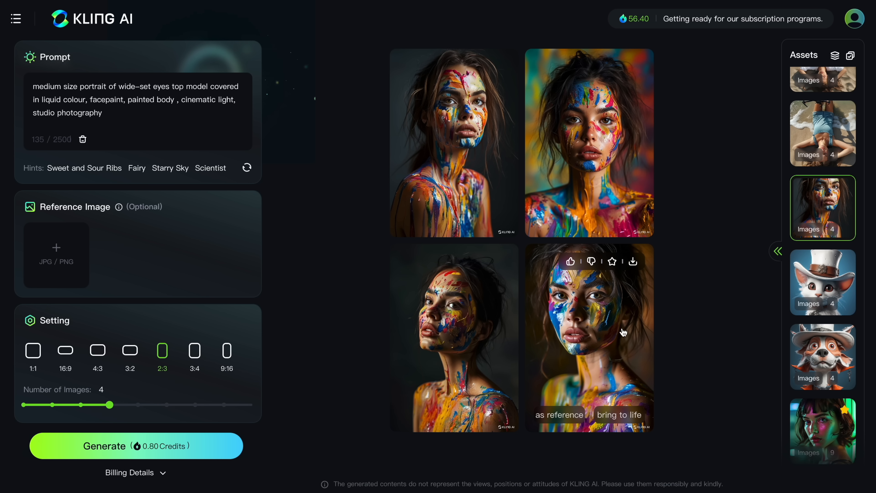
# Step: Bring the fourth face-paint portrait to life in image-to-video with its existing prompt, keeping creativity at 0.5
pyautogui.click(620, 415)
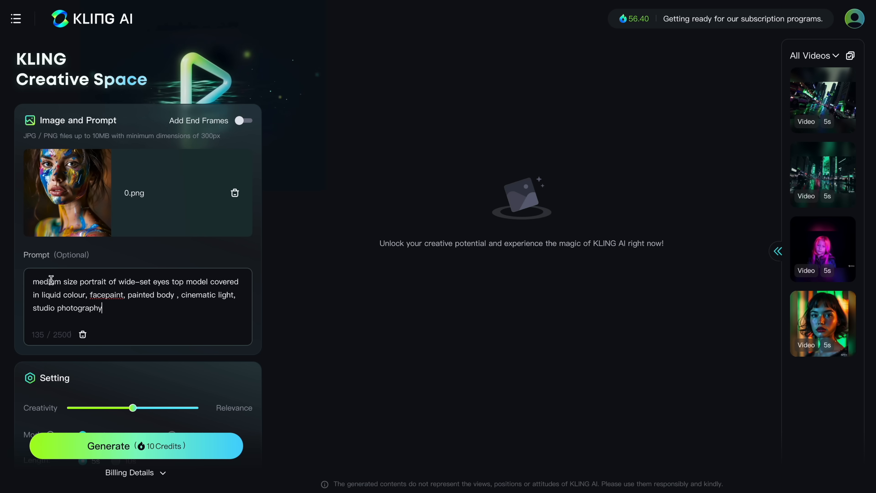
pyautogui.scroll(-3, 67, 284)
pyautogui.moveTo(133, 326)
pyautogui.mouseDown()
pyautogui.moveTo(198, 327)
pyautogui.moveTo(67, 327)
pyautogui.moveTo(129, 331)
pyautogui.mouseUp()
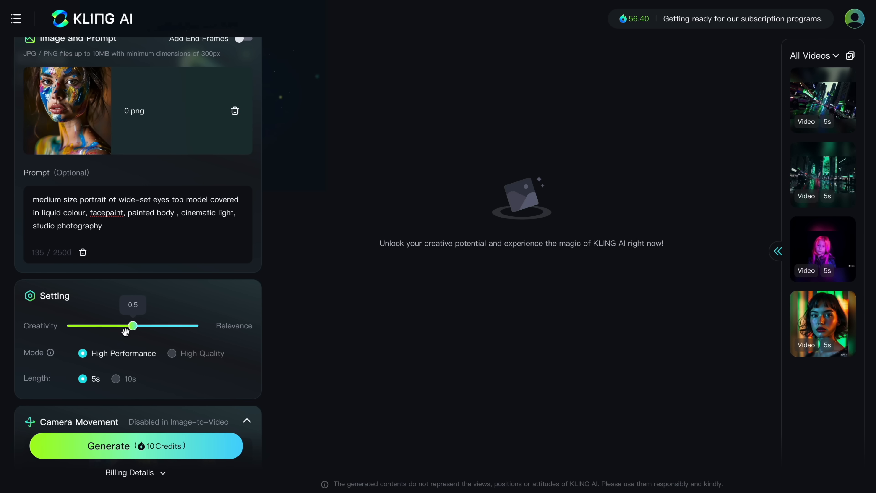
# Step: Review the length, camera movement and negative prompt options, and generate the 5s video in High Performance mode
pyautogui.moveTo(188, 357)
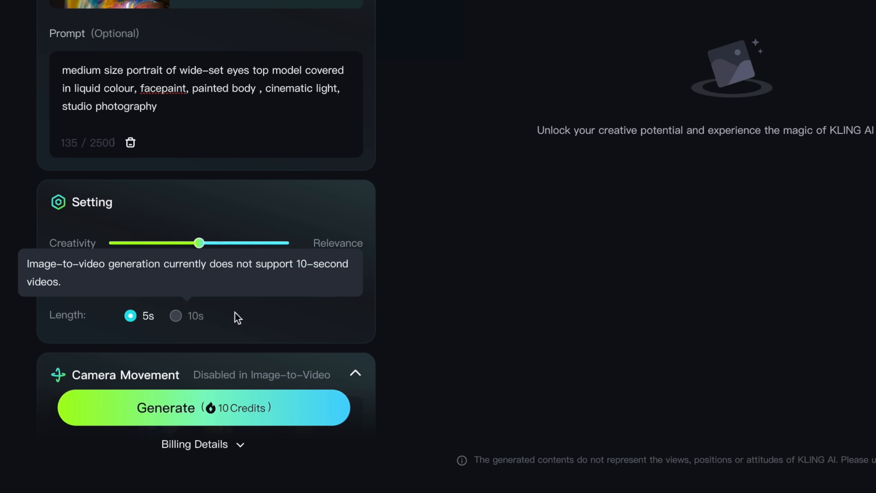
pyautogui.scroll(-10, 279, 306)
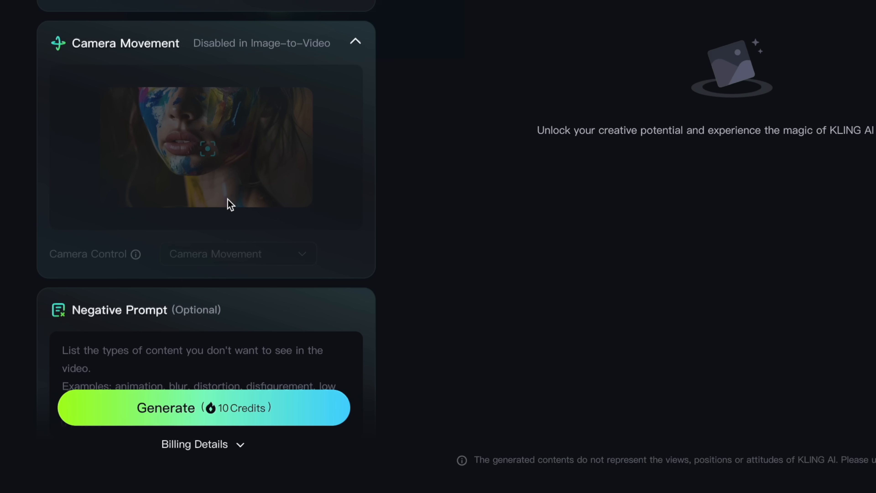
pyautogui.scroll(-2, 228, 200)
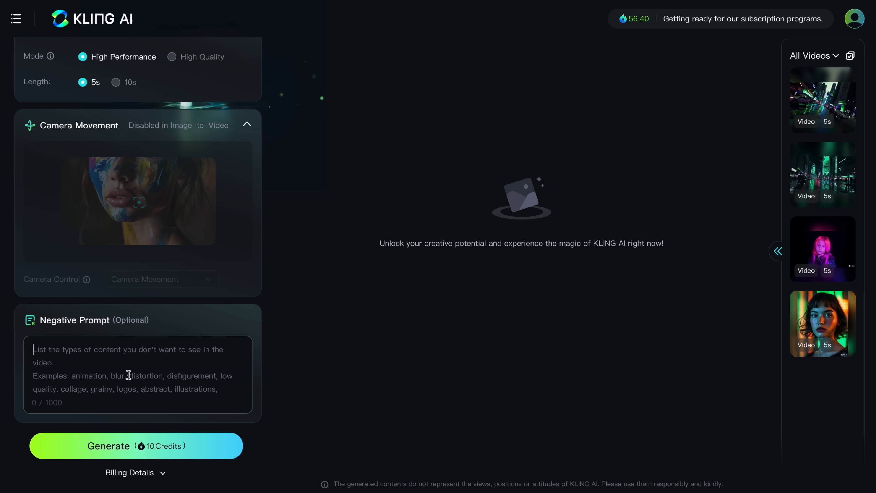
pyautogui.scroll(10, 147, 368)
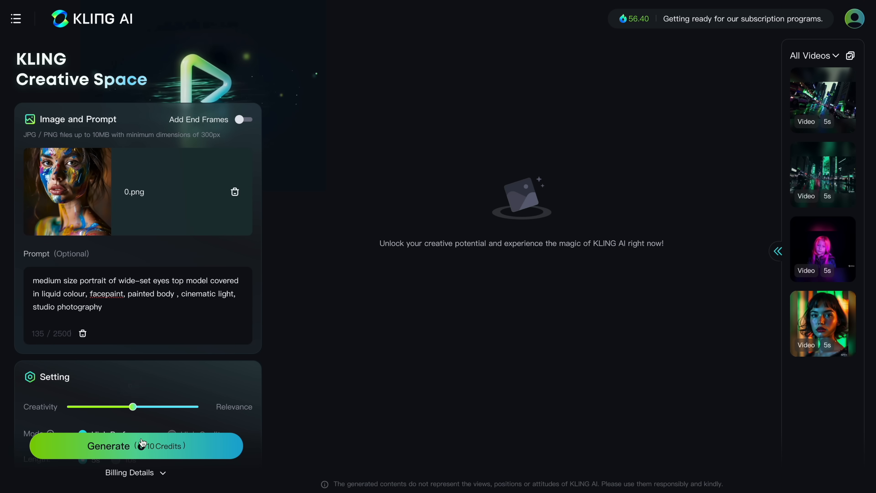
pyautogui.click(141, 445)
pyautogui.moveTo(195, 440)
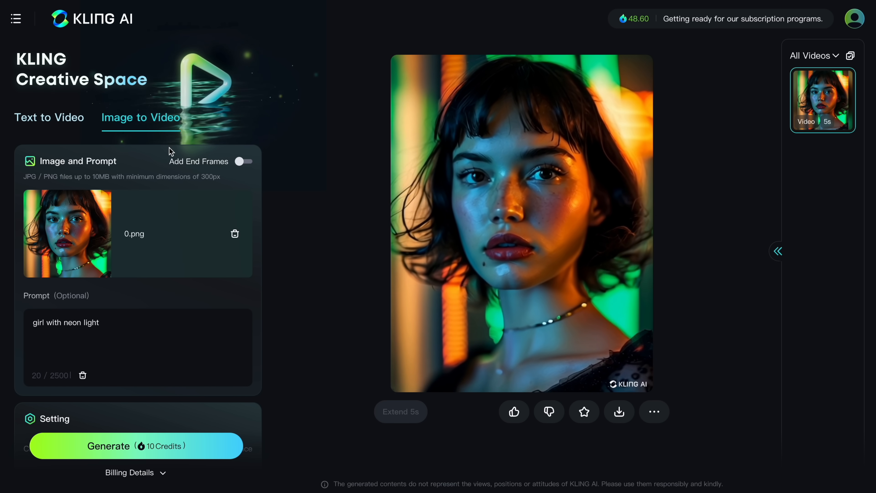
# Step: Examine the Add End Frames option and the Luma keyframes2video examples in the Syntx AI bot chat in Telegram
pyautogui.moveTo(241, 162)
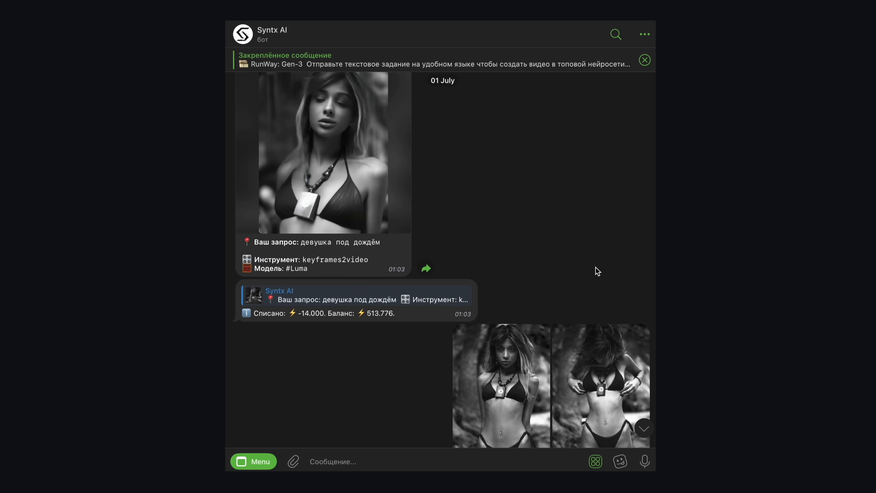
pyautogui.scroll(-5, 598, 272)
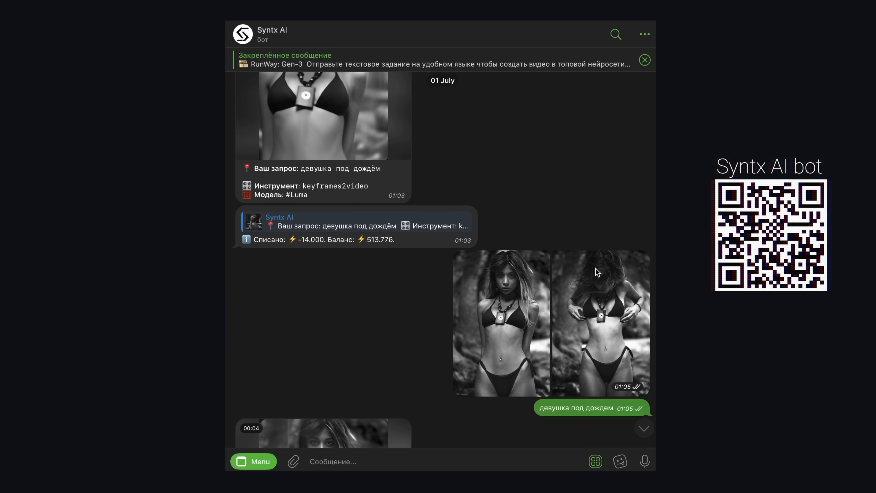
pyautogui.scroll(-4, 595, 268)
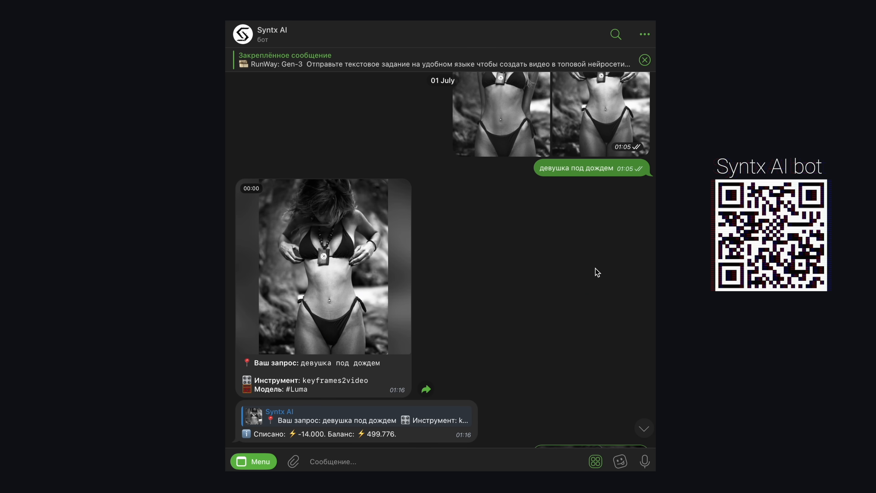
pyautogui.scroll(-1, 597, 272)
pyautogui.scroll(-14, 597, 272)
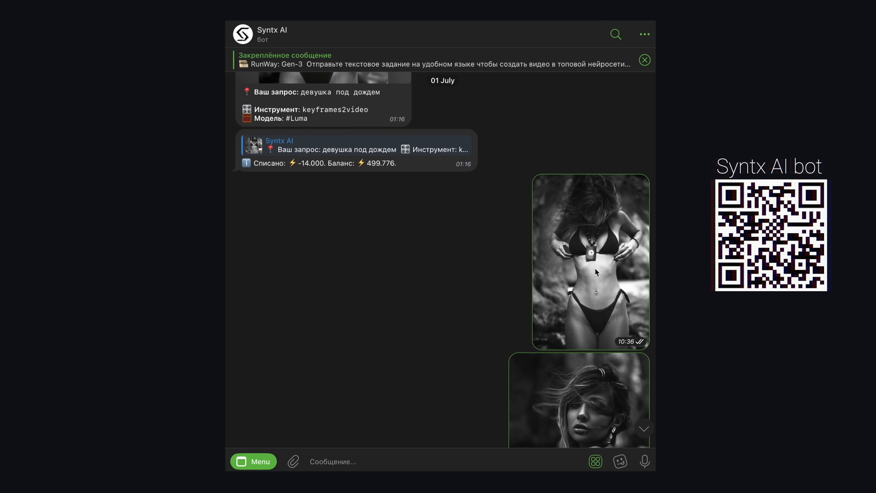
pyautogui.scroll(-2, 595, 268)
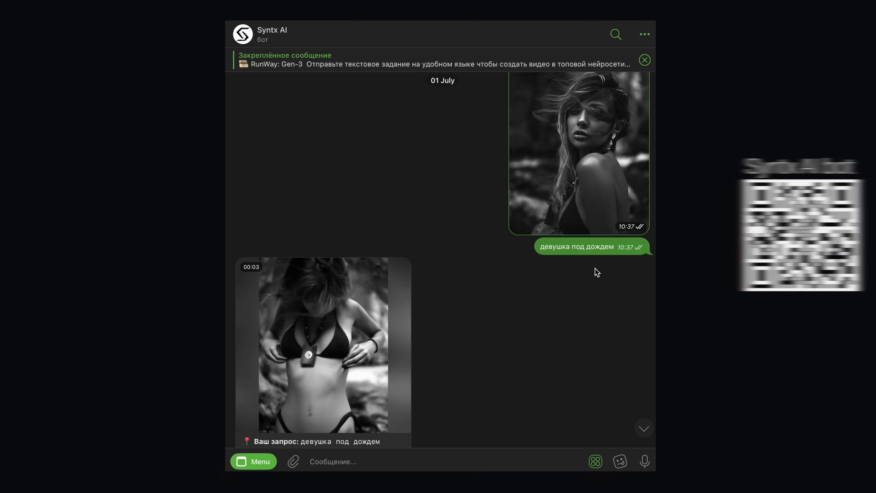